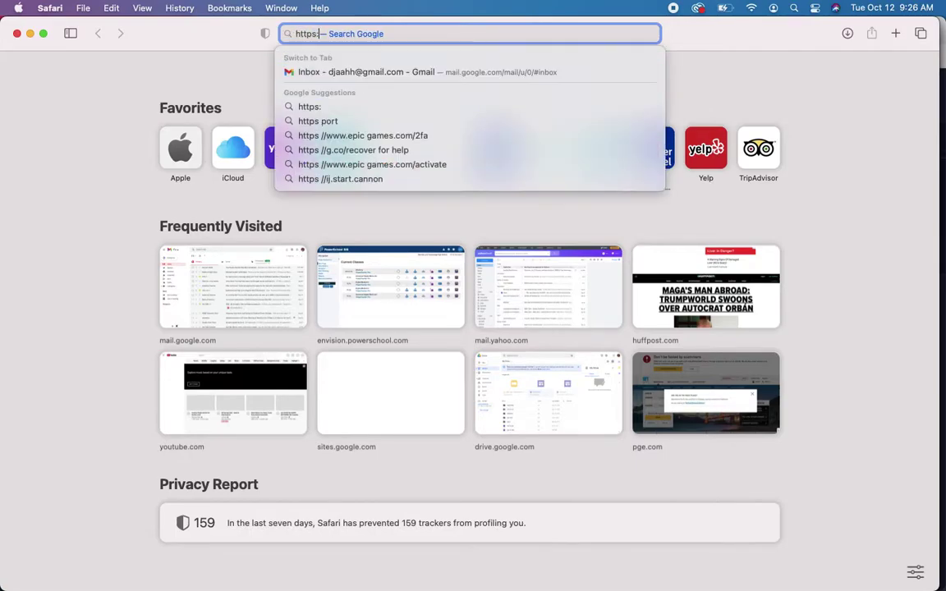
- Load vimeo.com in Safari and bring up the Join Vimeo sign-up form
text(/vimeo.com)
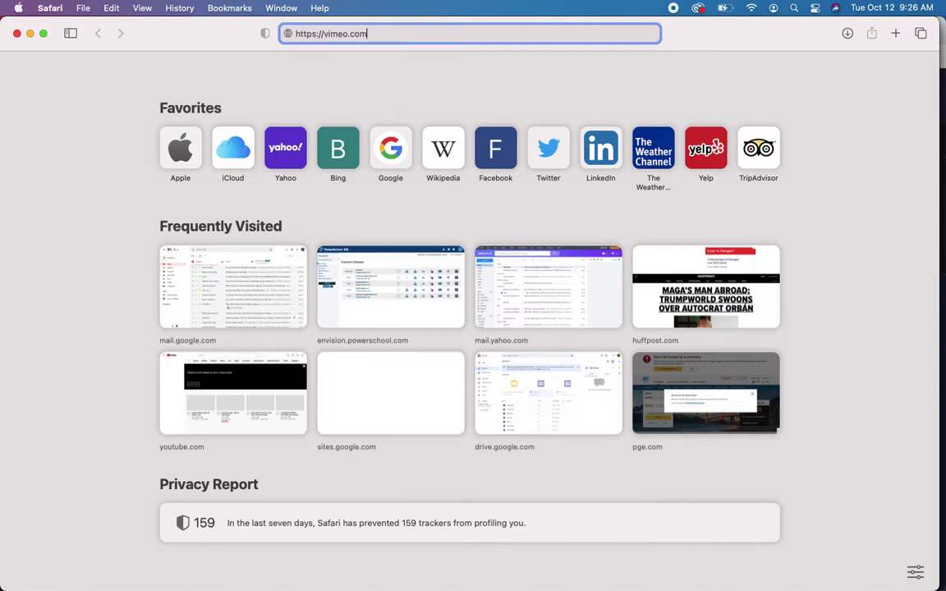
key(Return)
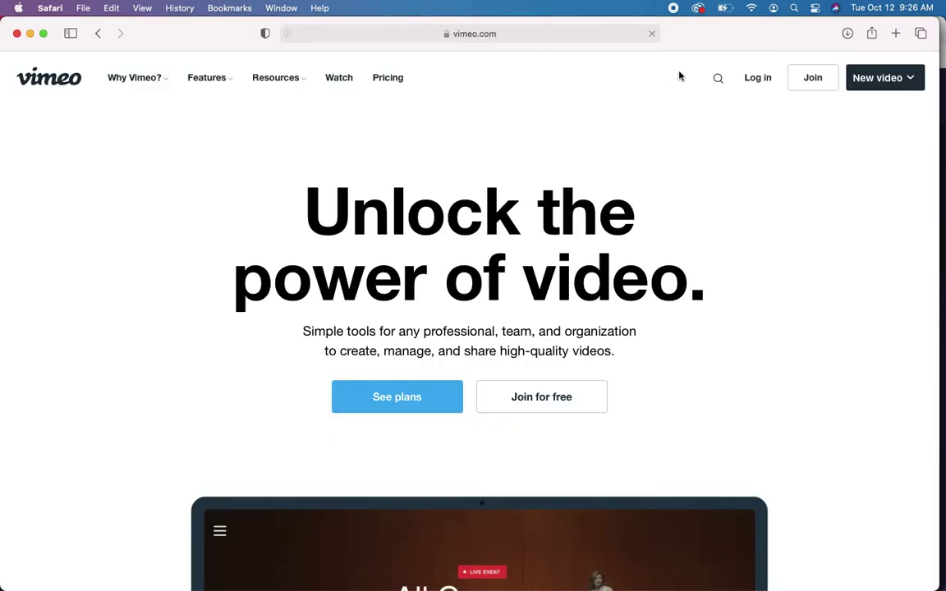
click(805, 80)
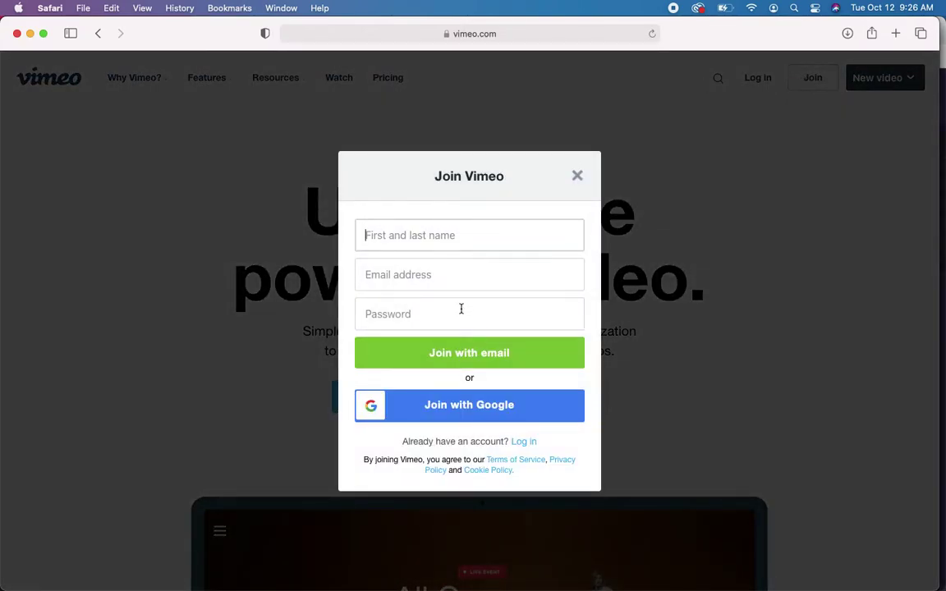
- Join Vimeo using Join with Google and the chosen Google account
click(451, 407)
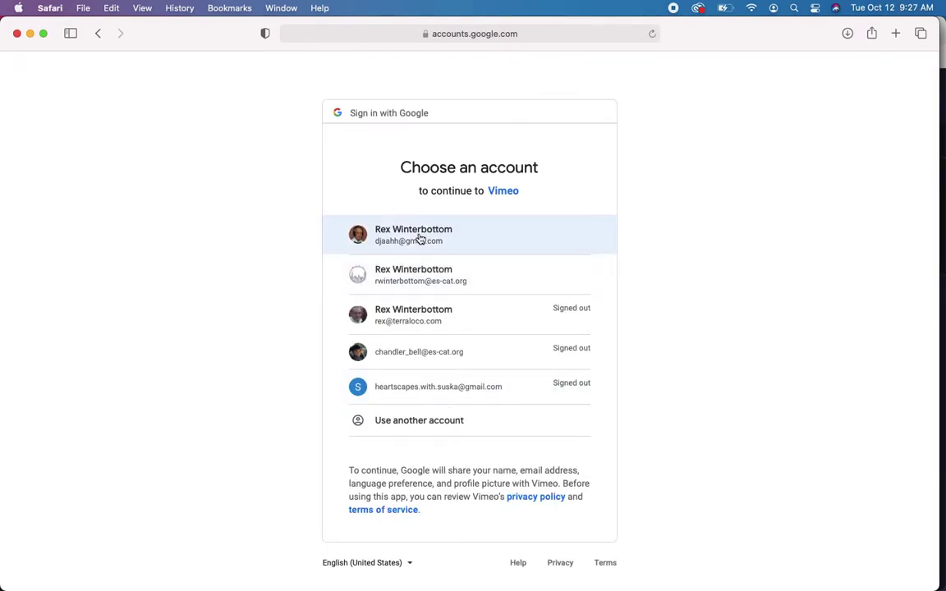
click(420, 239)
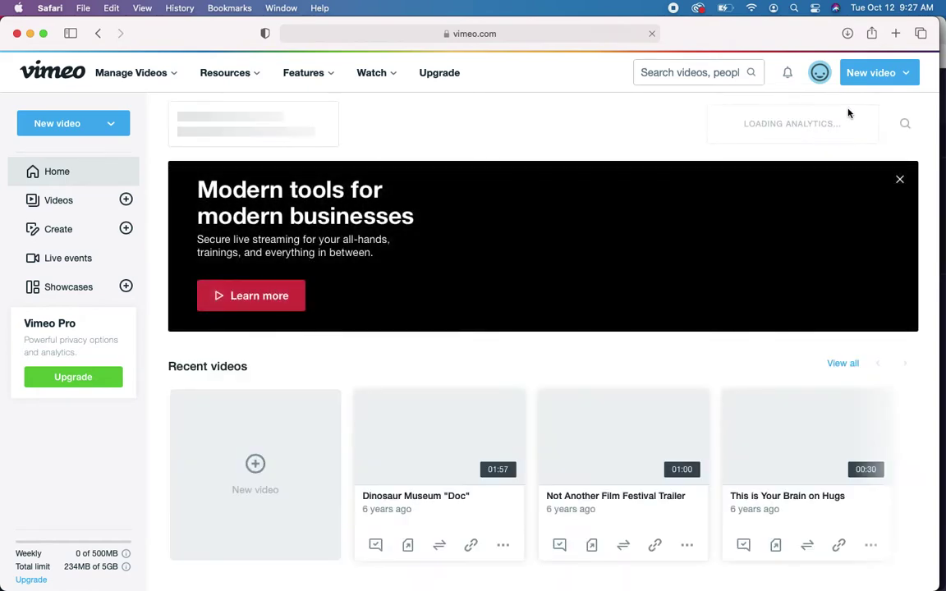
click(876, 72)
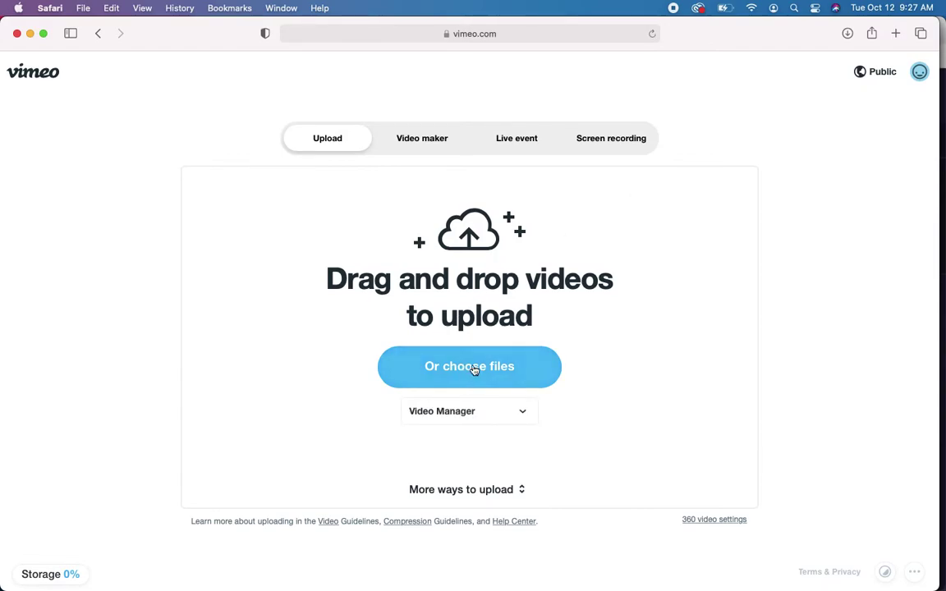
- Pick SF Commute.mp4 from the Period 5 folder to start the upload
click(474, 371)
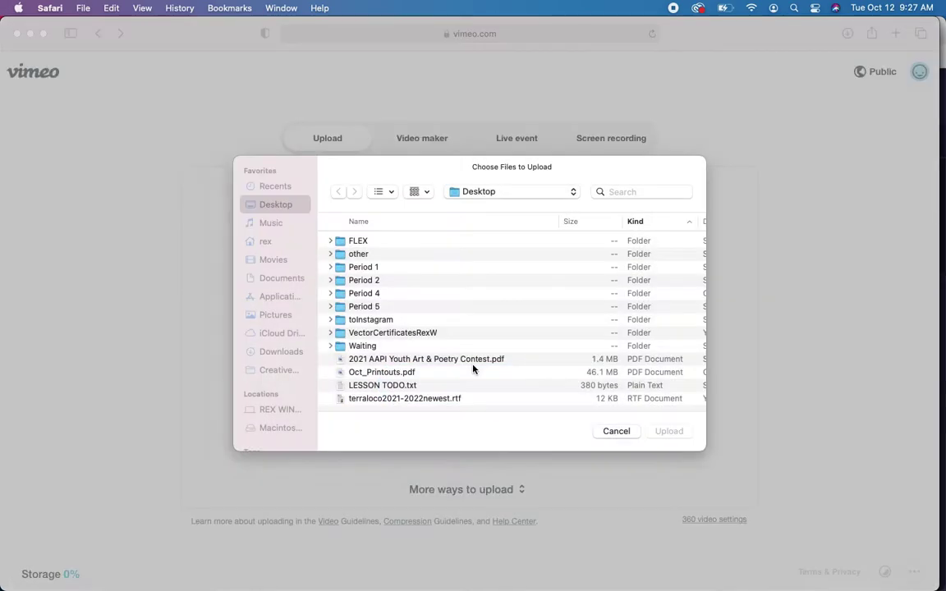
click(379, 294)
double_click(379, 294)
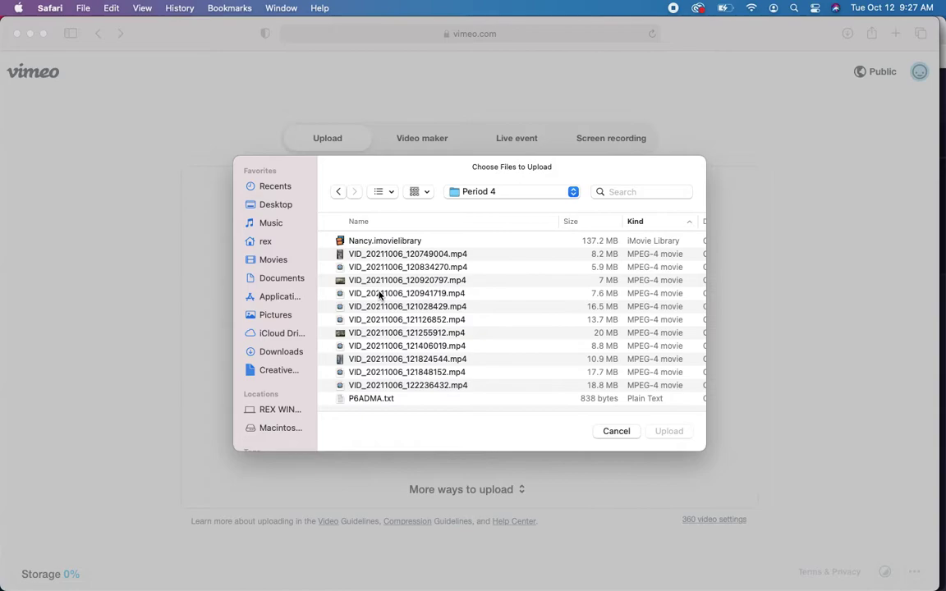
key(super+Up)
key(Down)
key(Down)
key(Down)
key(Down)
key(Down)
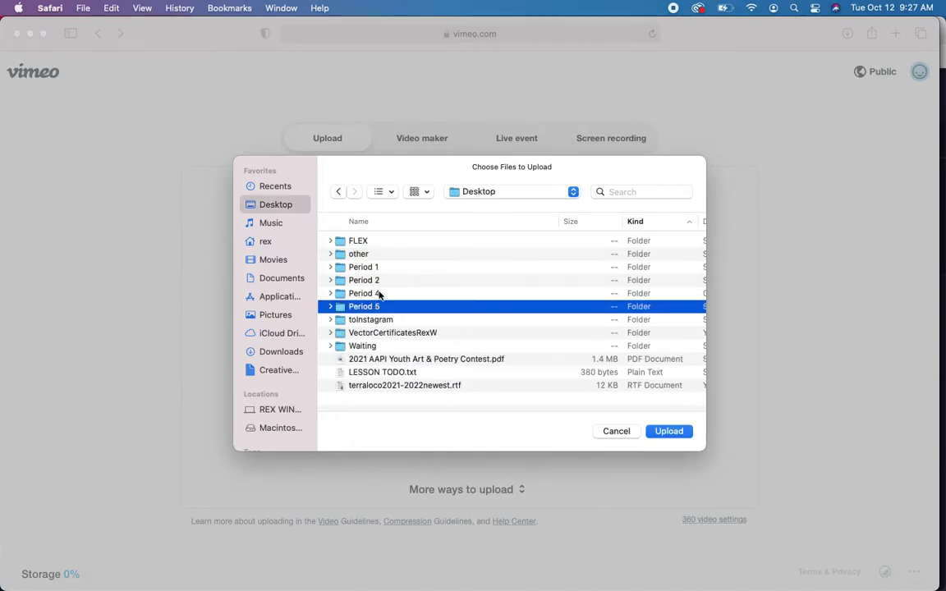
key(super+Down)
double_click(384, 281)
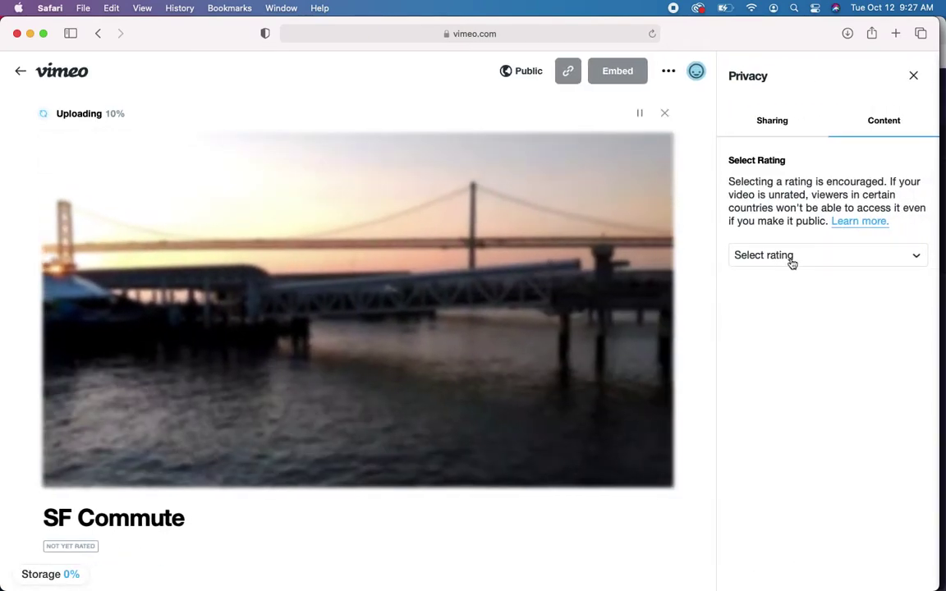
- Give the SF Commute video the All audiences rating and let the upload finish
click(794, 256)
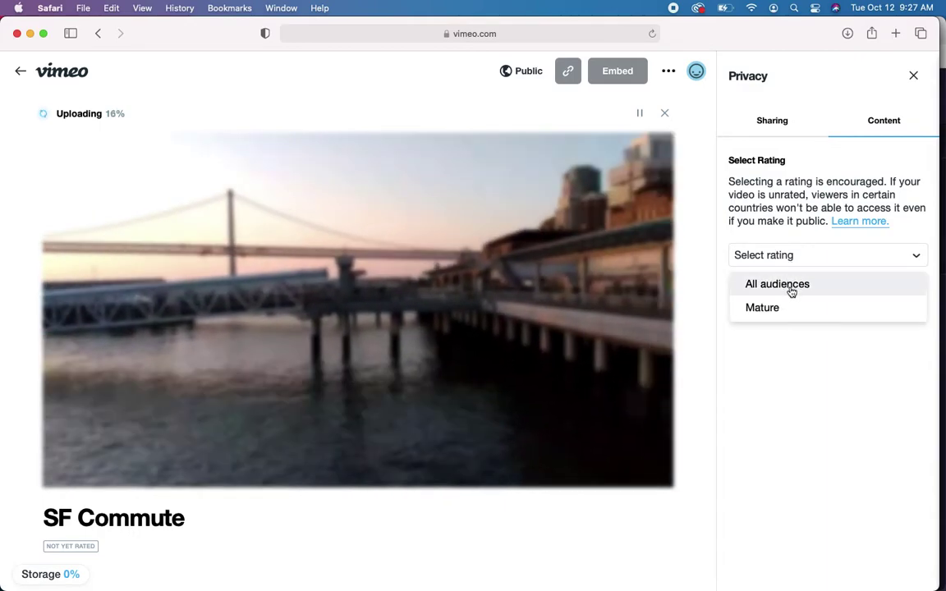
click(792, 291)
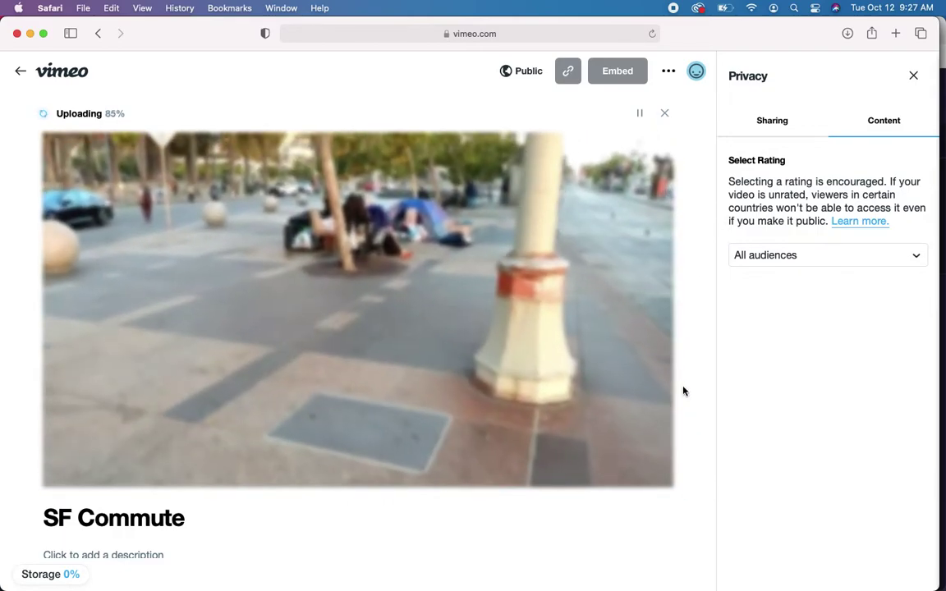
scroll(683, 391, down, 1)
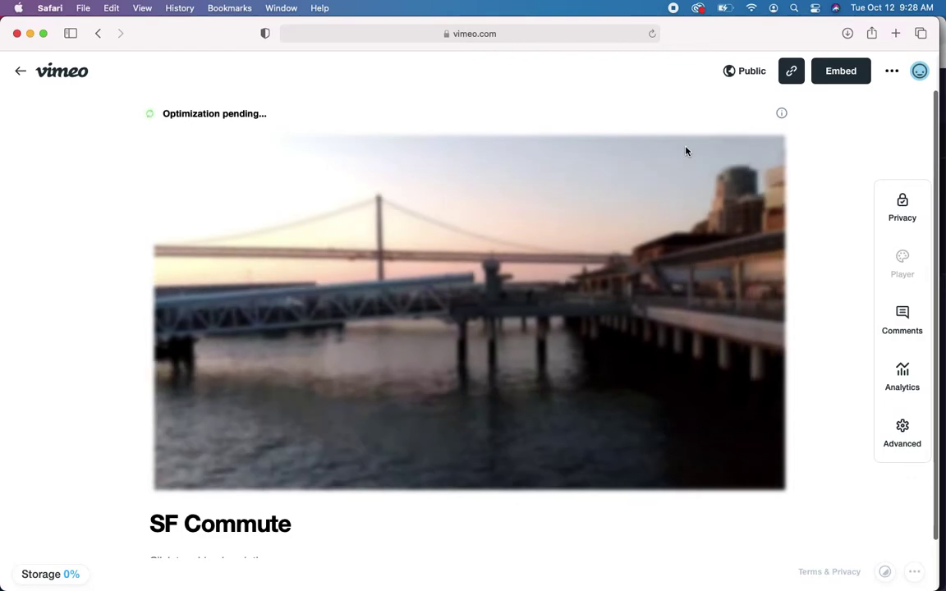
- Copy the SF Commute video's embed code from Vimeo's Embed popover
click(834, 73)
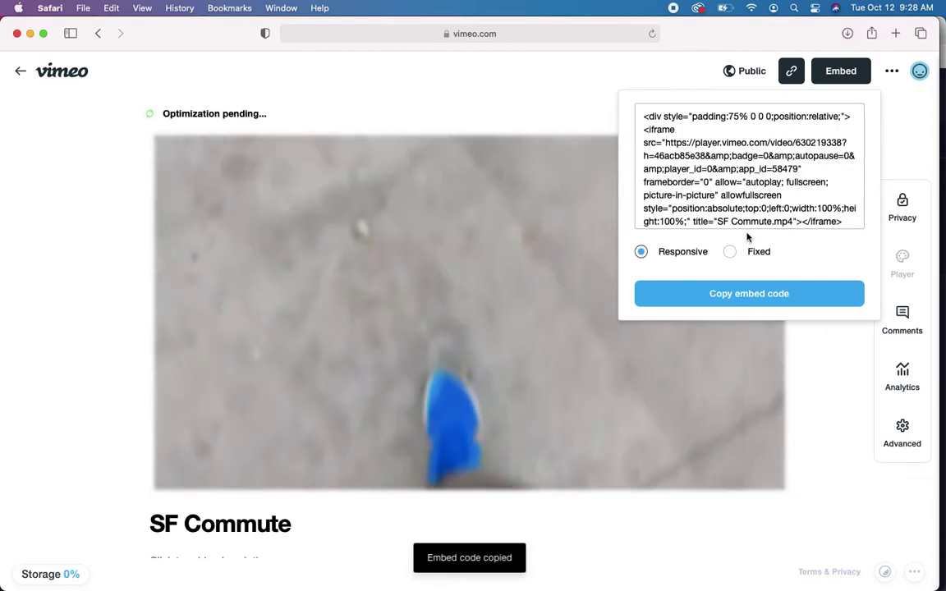
click(745, 296)
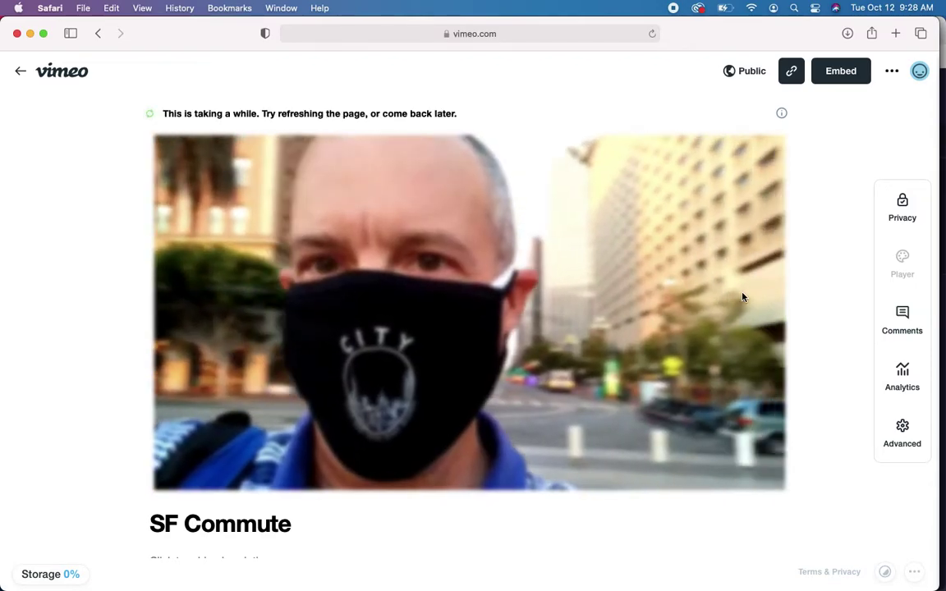
key(super+t)
text(sites.google)
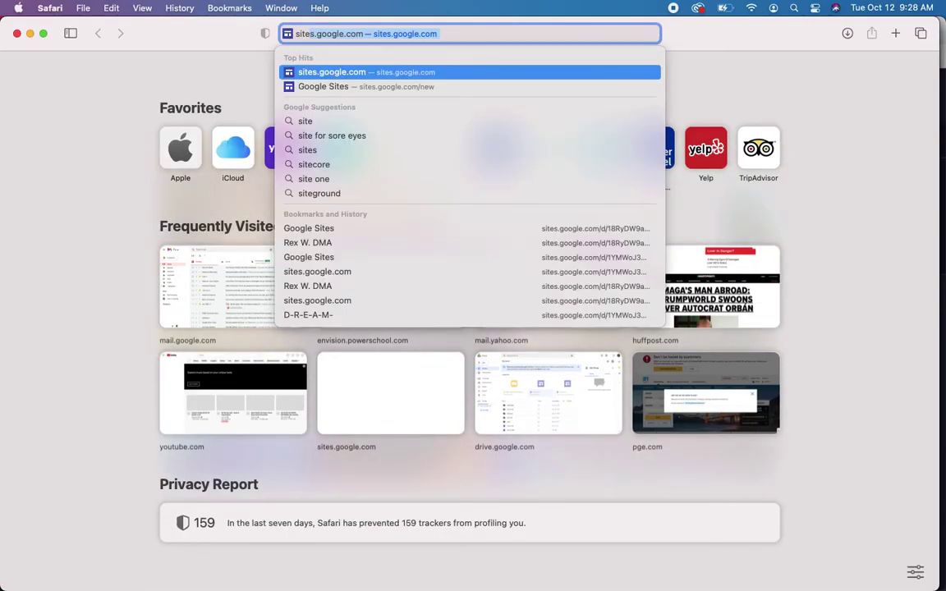
key(Return)
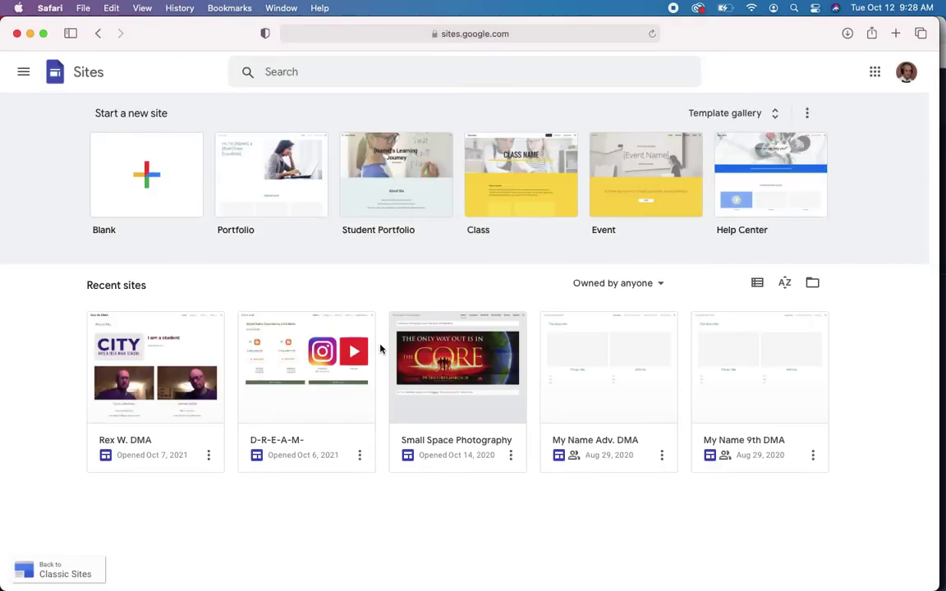
click(186, 359)
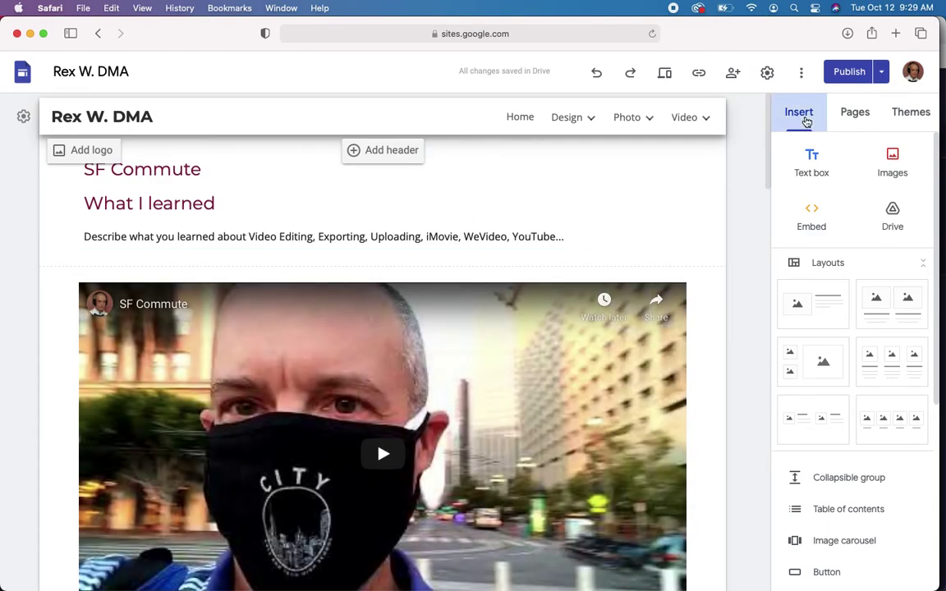
- Paste the Vimeo embed code into the Embed code tab and insert the player
click(812, 215)
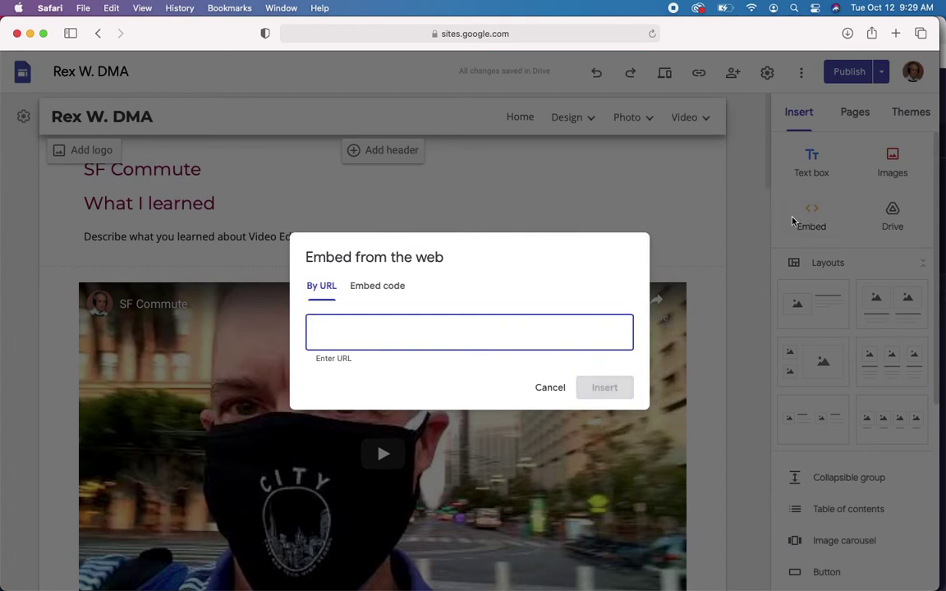
click(392, 288)
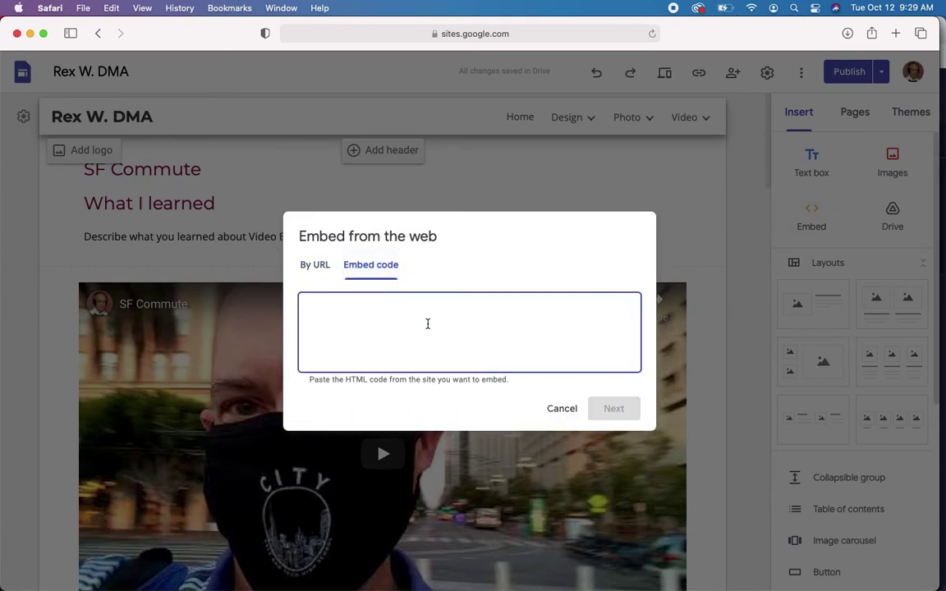
key(super+v)
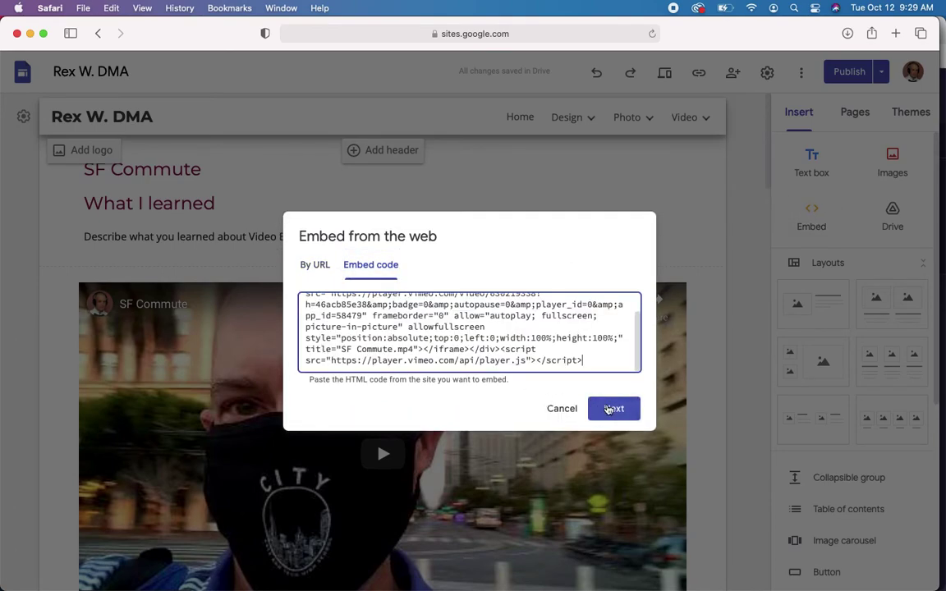
click(609, 409)
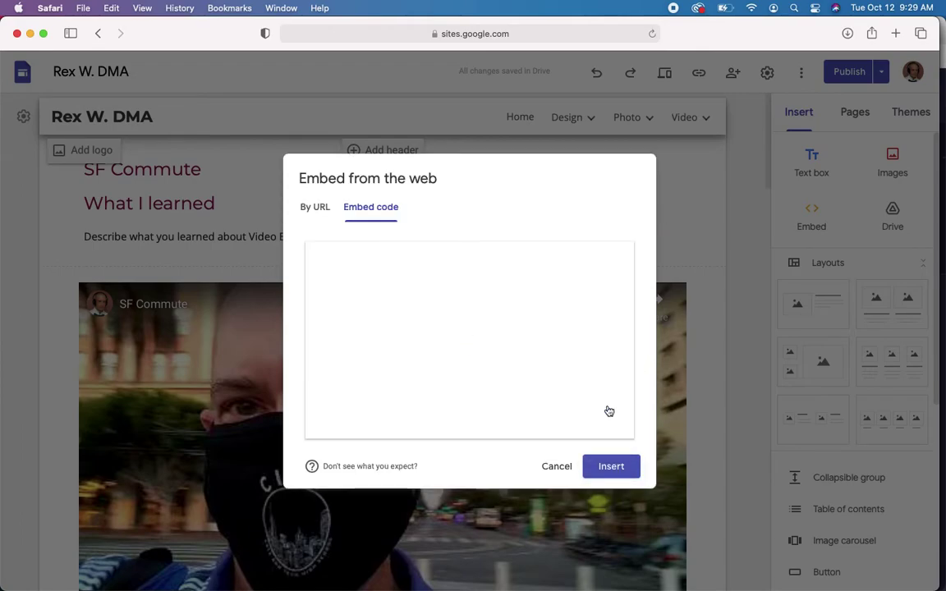
click(611, 467)
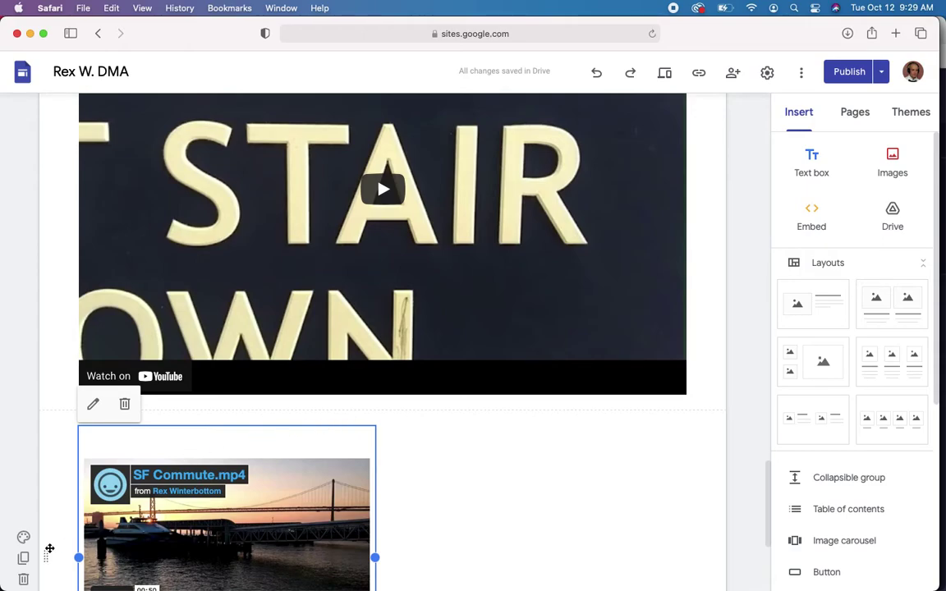
- Move the Vimeo embed up the page above the YouTube video
mouse_move(49, 554)
mouse_down()
mouse_move(73, 247)
mouse_move(85, 317)
mouse_up()
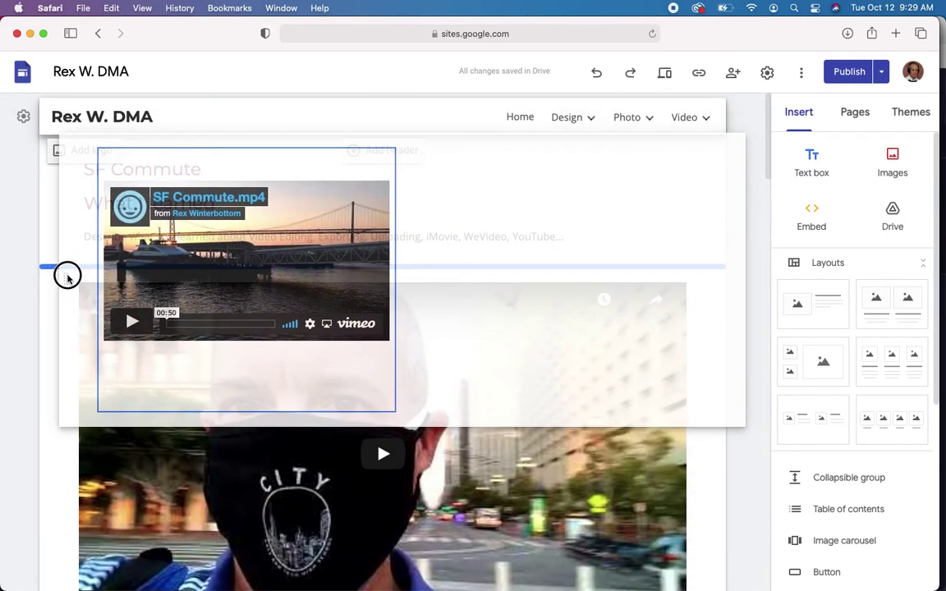
drag(85, 316, 68, 280)
click(182, 240)
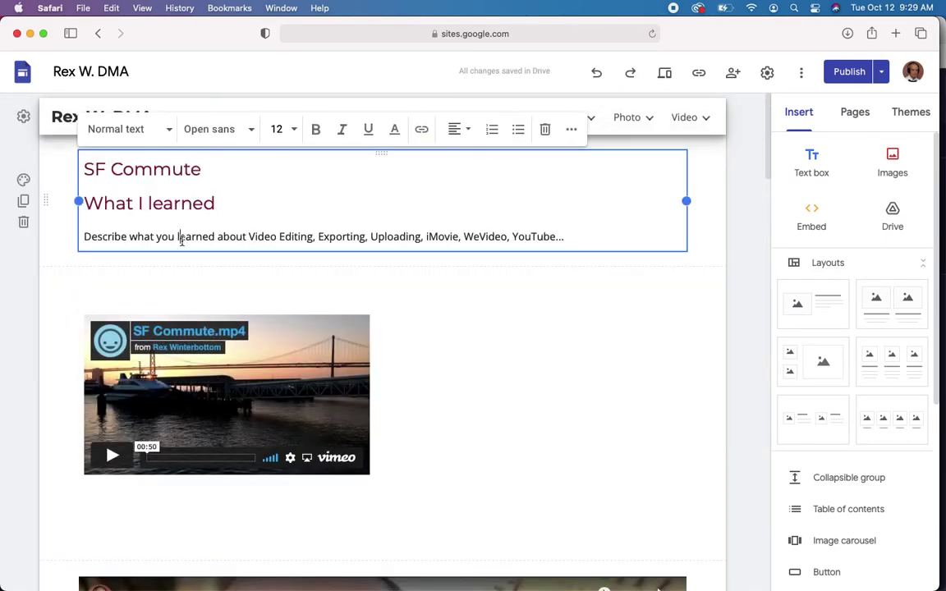
- Resize the Vimeo embed to full page width and taller to fit the player
click(328, 457)
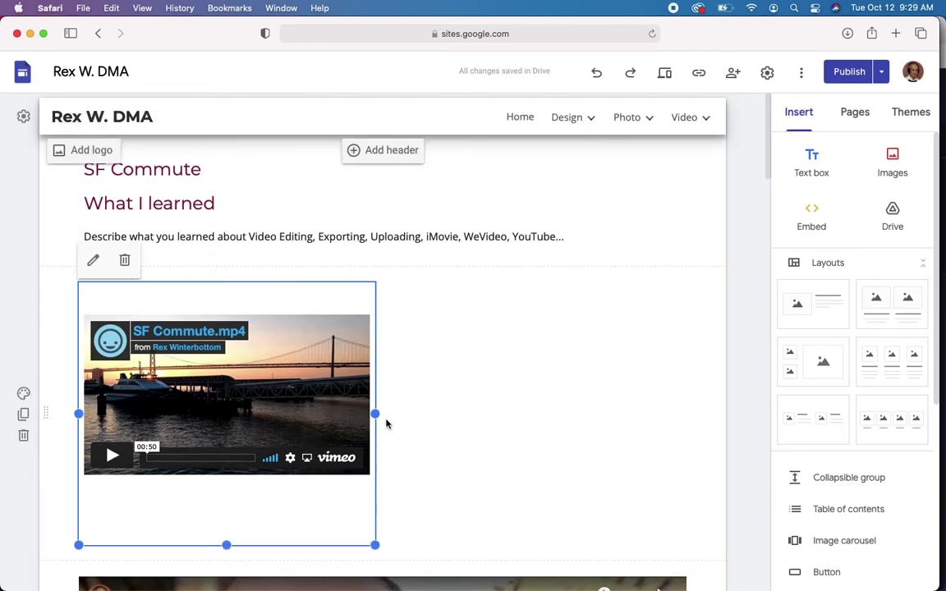
drag(376, 414, 687, 425)
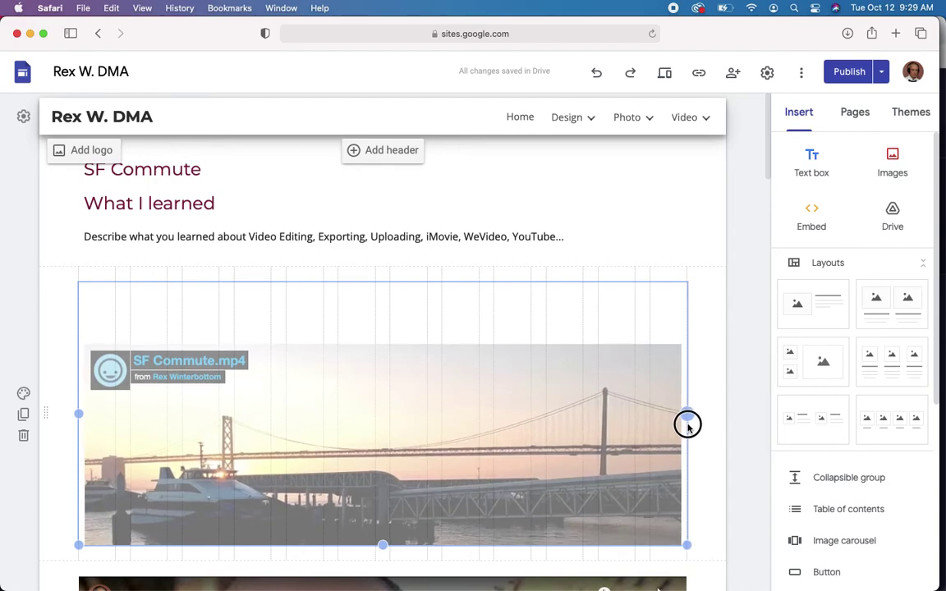
scroll(688, 427, down, 3)
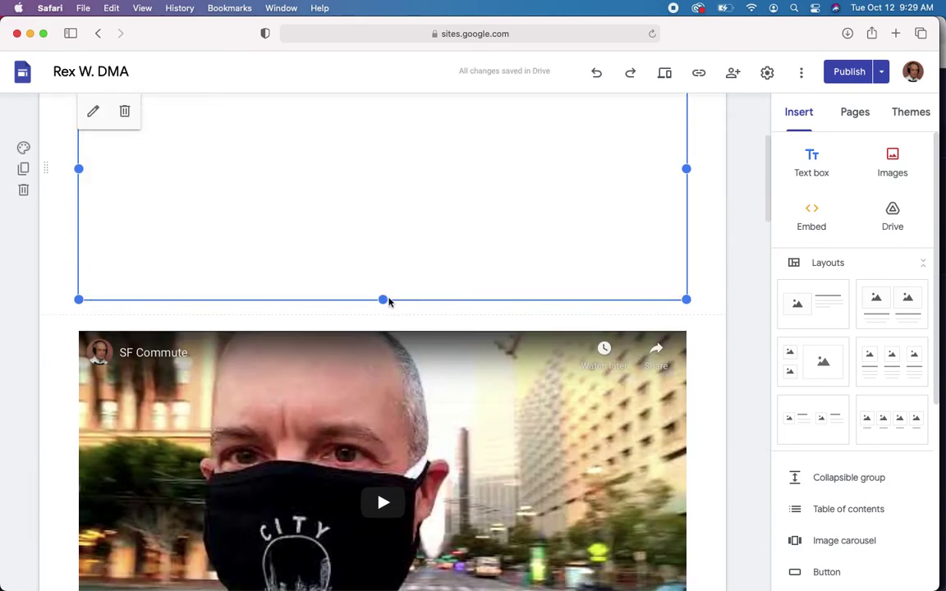
drag(383, 300, 383, 491)
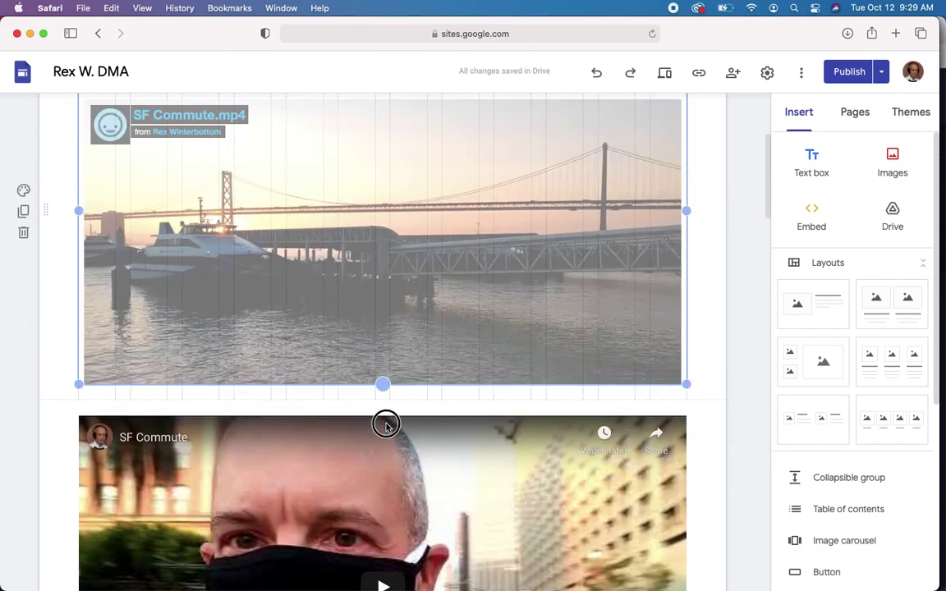
drag(382, 490, 383, 490)
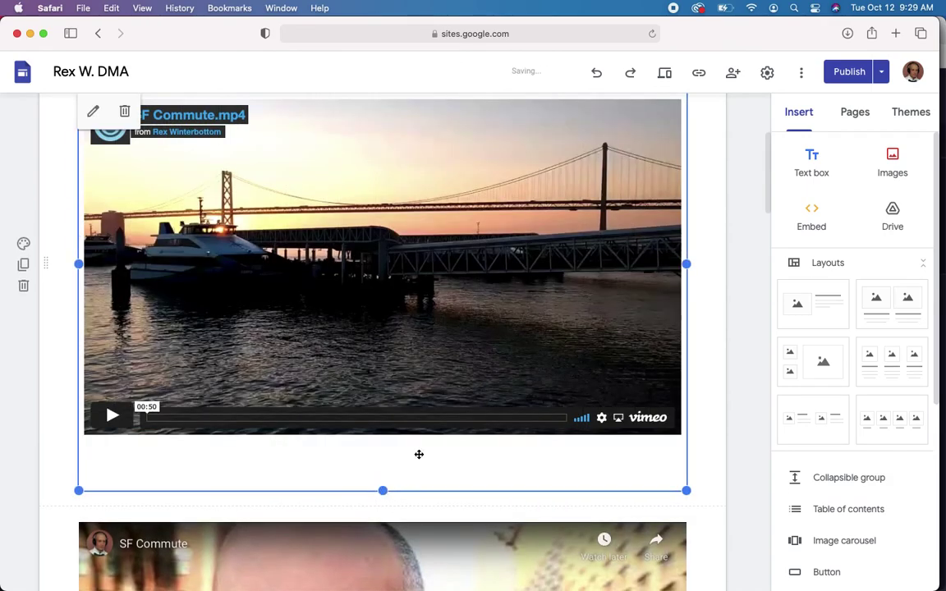
- Copy the site's published link
scroll(411, 460, up, 5)
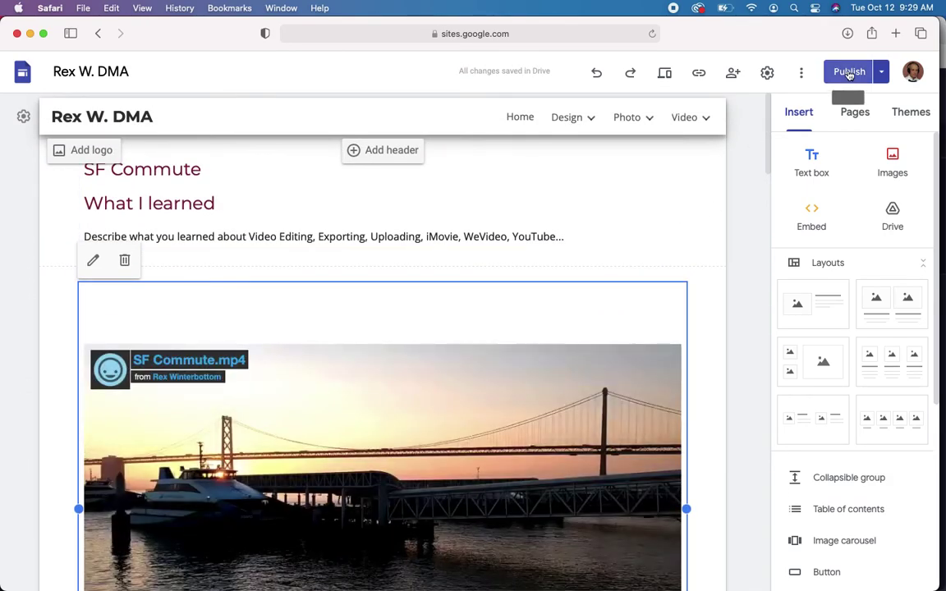
click(700, 76)
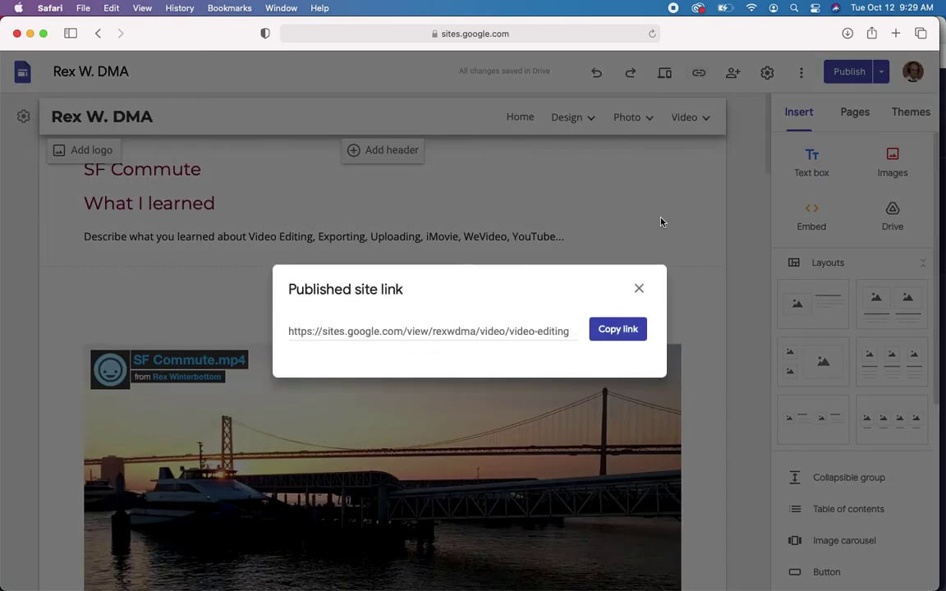
click(616, 328)
mouse_move(690, 117)
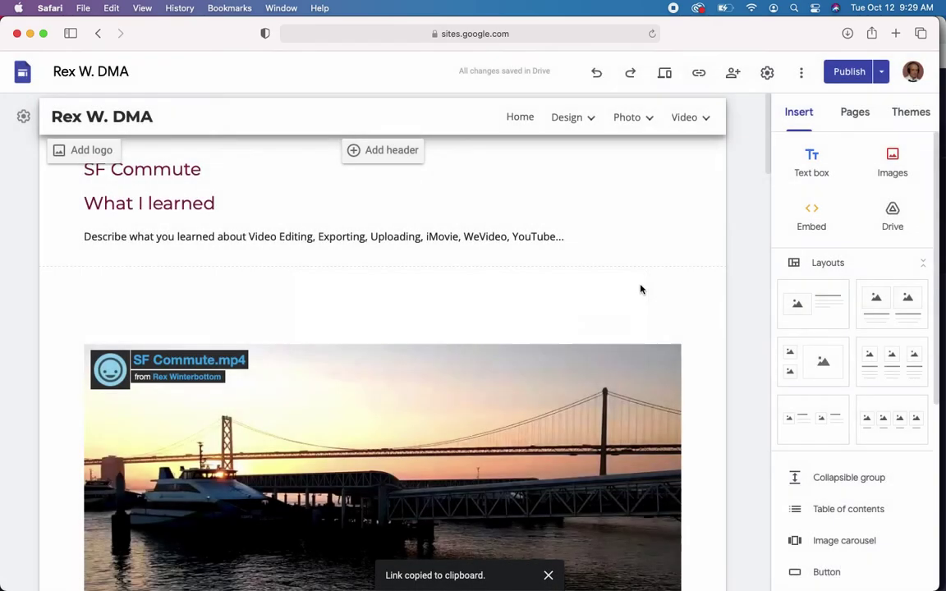